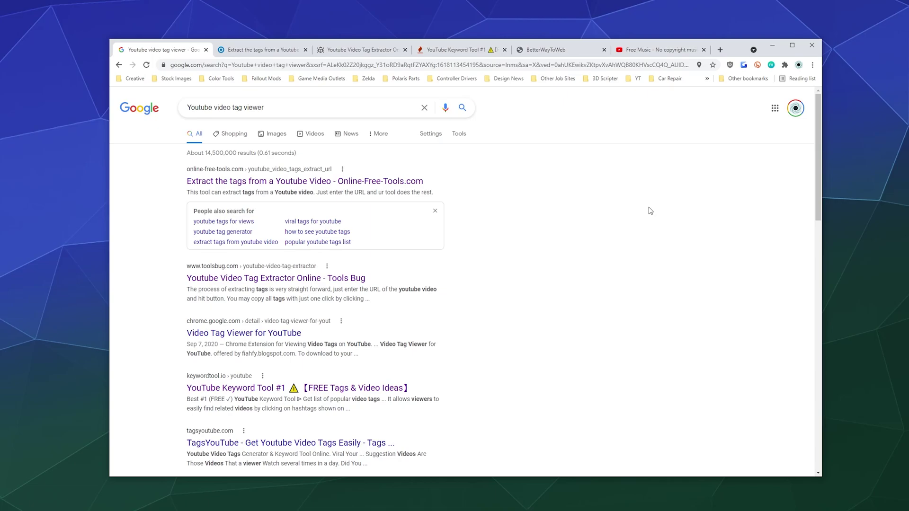
Switch to the 'Free Music - No copyright music' YouTube video tab
{"action": "left_click", "coordinate": [651, 56]}
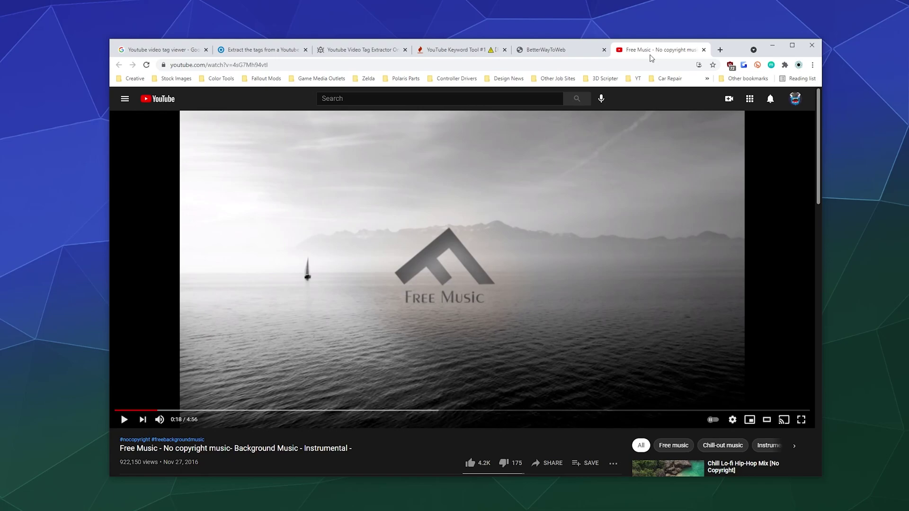
Check the Free Music video's web address and expand its full description
{"action": "left_click", "coordinate": [660, 62]}
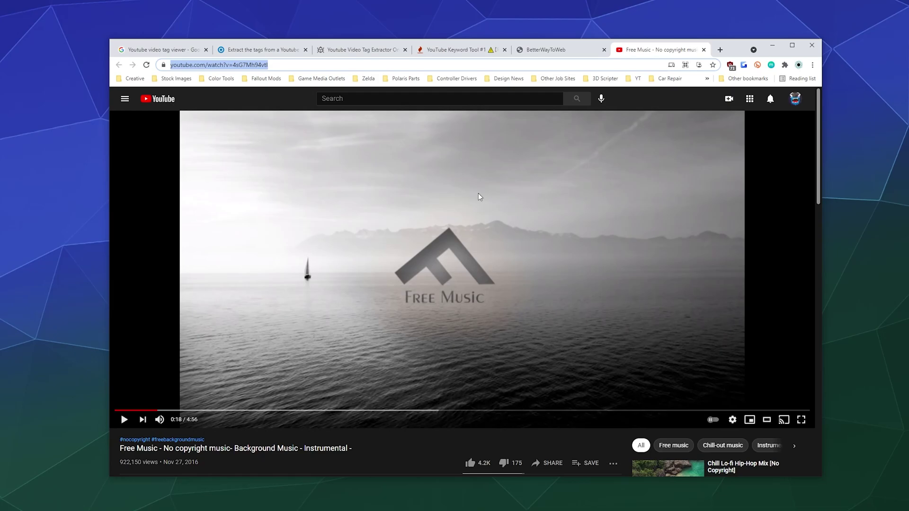
{"action": "left_click", "coordinate": [406, 443]}
{"action": "scroll", "coordinate": [406, 442], "scroll_direction": "down", "scroll_amount": 7}
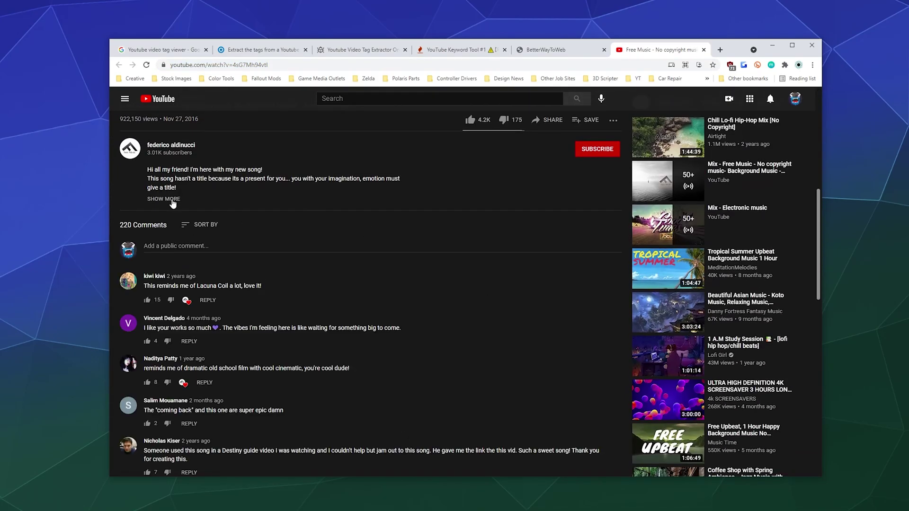
{"action": "left_click", "coordinate": [180, 199]}
{"action": "scroll", "coordinate": [359, 277], "scroll_direction": "down", "scroll_amount": 4}
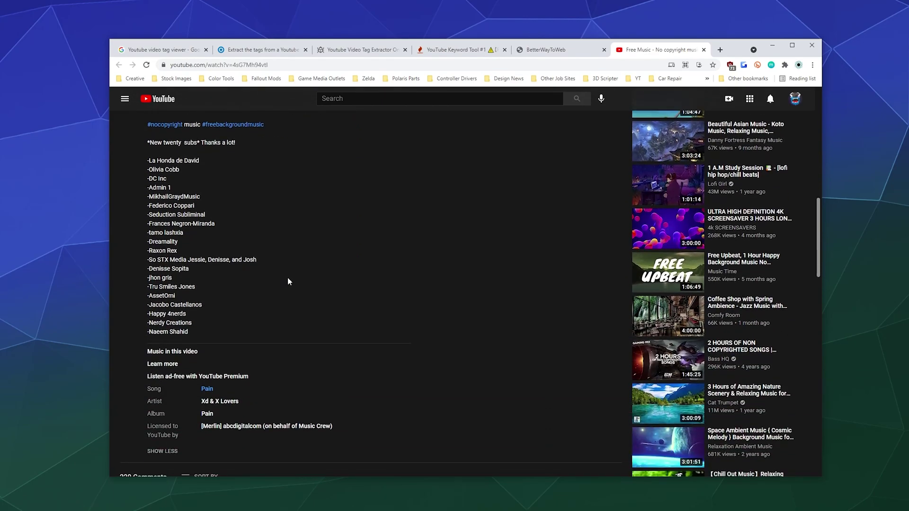
{"action": "scroll", "coordinate": [288, 277], "scroll_direction": "down", "scroll_amount": 3}
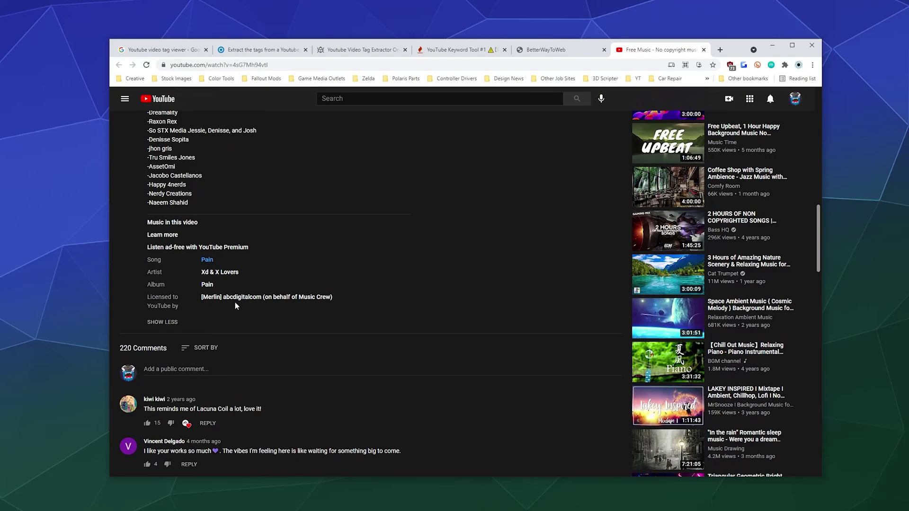
{"action": "scroll", "coordinate": [220, 283], "scroll_direction": "up", "scroll_amount": 3}
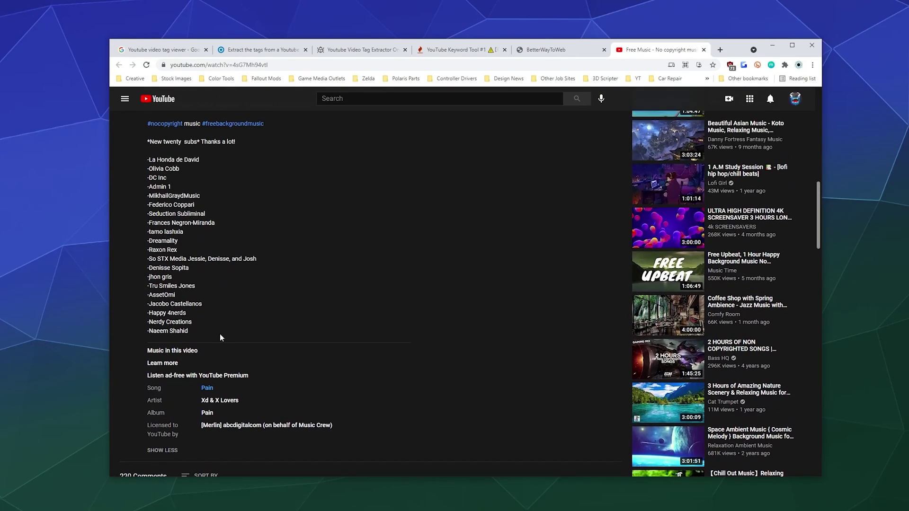
{"action": "scroll", "coordinate": [223, 336], "scroll_direction": "up", "scroll_amount": 2}
Select the video's URL for copying and return to the 'Youtube video tag viewer' results
{"action": "left_click_drag", "start_coordinate": [213, 412], "coordinate": [135, 274]}
{"action": "left_click", "coordinate": [135, 280]}
{"action": "scroll", "coordinate": [135, 284], "scroll_direction": "up", "scroll_amount": 8}
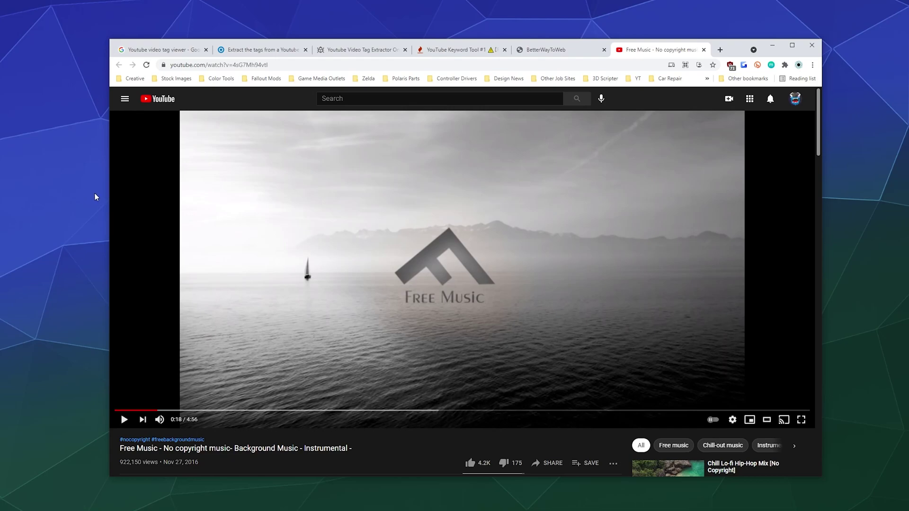
{"action": "left_click", "coordinate": [408, 65]}
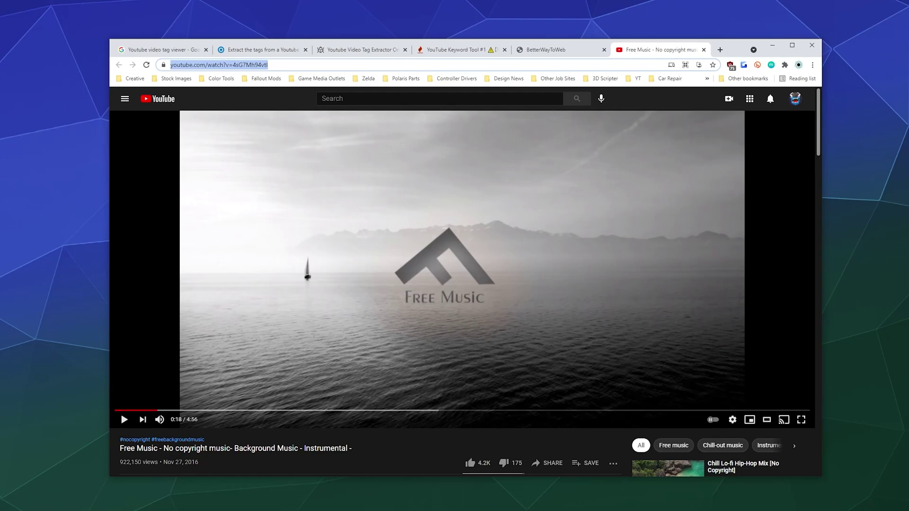
{"action": "left_click", "coordinate": [120, 55]}
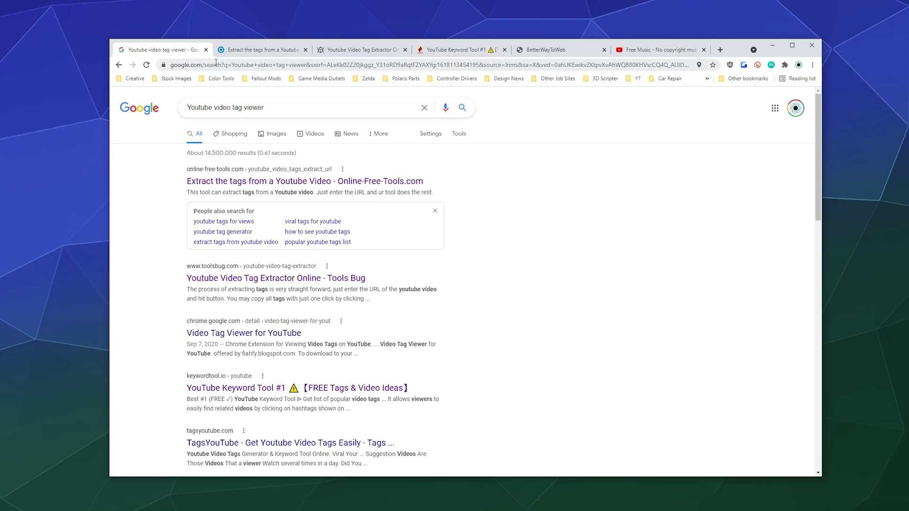
Paste the video URL into Online-Free-Tools' YouTube tag extractor and extract its tags
{"action": "left_click", "coordinate": [240, 53]}
{"action": "left_click", "coordinate": [366, 219]}
{"action": "type", "text": "https://www.youtube.com/watch?v=4sG7Mh94vtI"}
{"action": "left_click", "coordinate": [302, 260]}
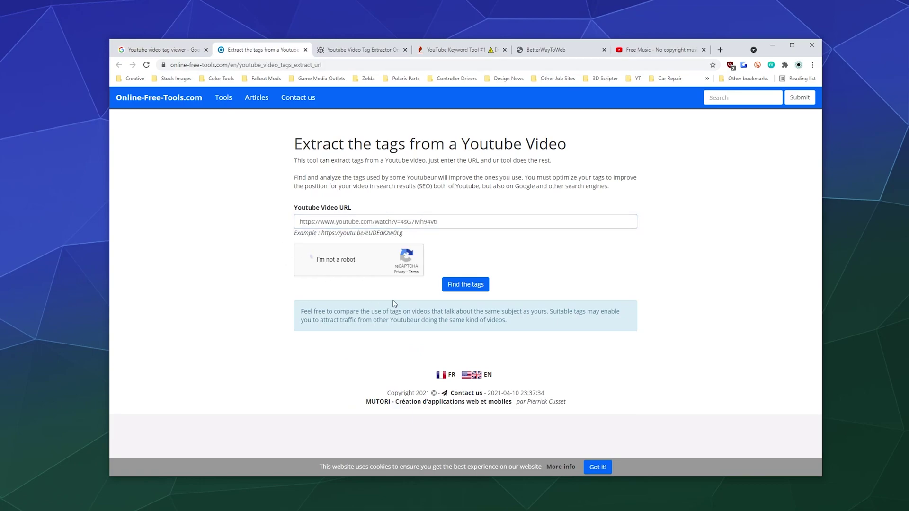
{"action": "left_click", "coordinate": [466, 286]}
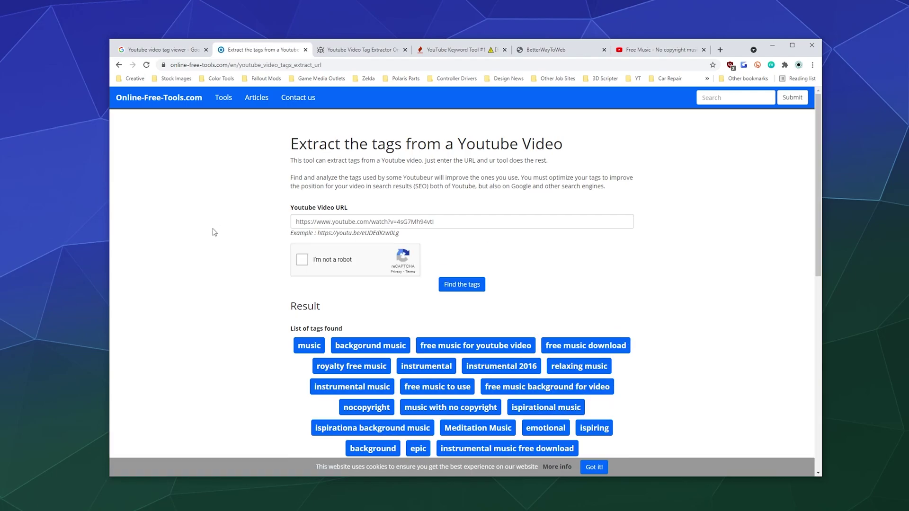
Dismiss the cookie notice and review the extracted tags, from music to instrumental music free download
{"action": "scroll", "coordinate": [215, 223], "scroll_direction": "down", "scroll_amount": 4}
{"action": "scroll", "coordinate": [308, 274], "scroll_direction": "up", "scroll_amount": 2}
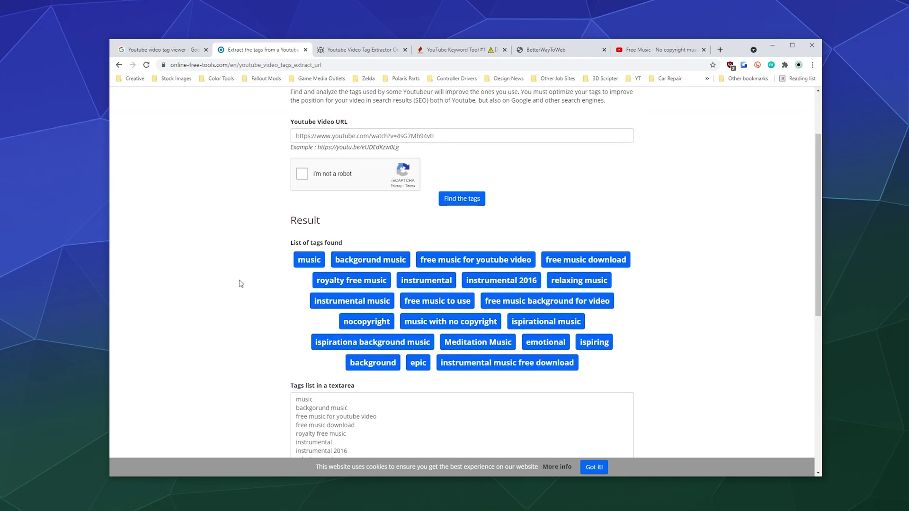
{"action": "left_click", "coordinate": [601, 470]}
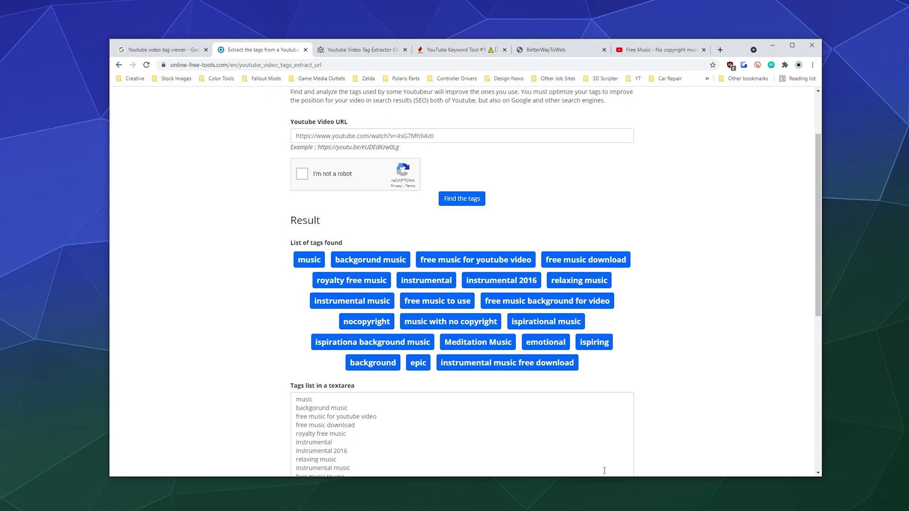
{"action": "scroll", "coordinate": [669, 377], "scroll_direction": "down", "scroll_amount": 1}
{"action": "scroll", "coordinate": [669, 377], "scroll_direction": "down", "scroll_amount": 3}
{"action": "scroll", "coordinate": [669, 377], "scroll_direction": "up", "scroll_amount": 3}
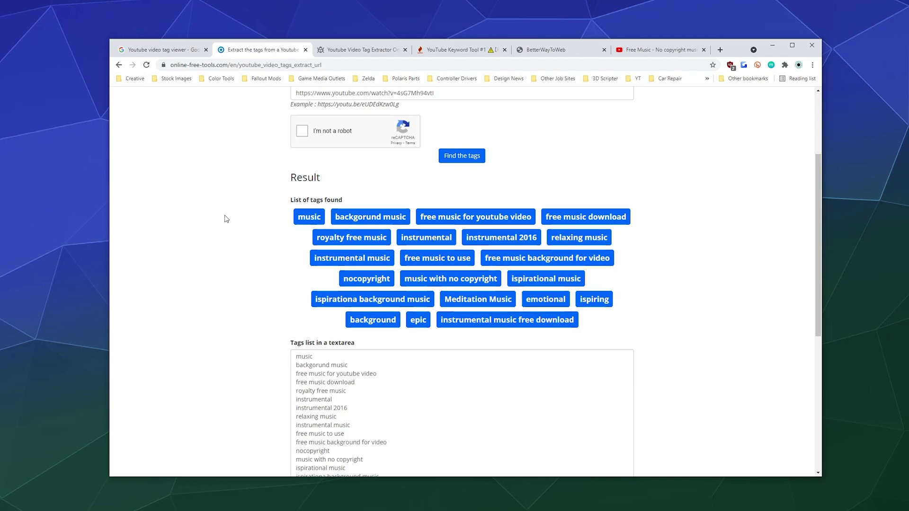
{"action": "scroll", "coordinate": [225, 232], "scroll_direction": "up", "scroll_amount": 3}
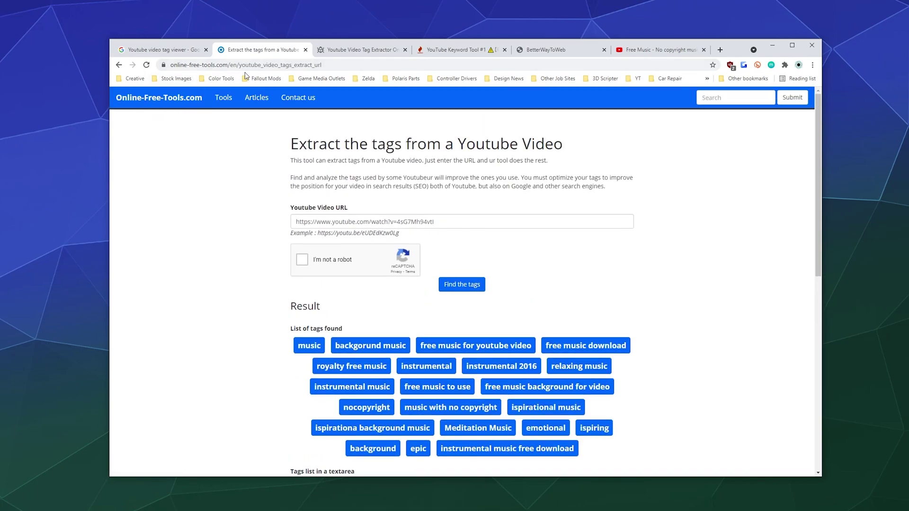
Review the extracted tag list and the comma-separated tags text on Online-Free-Tools
{"action": "scroll", "coordinate": [205, 164], "scroll_direction": "down", "scroll_amount": 6}
{"action": "scroll", "coordinate": [207, 155], "scroll_direction": "down", "scroll_amount": 2}
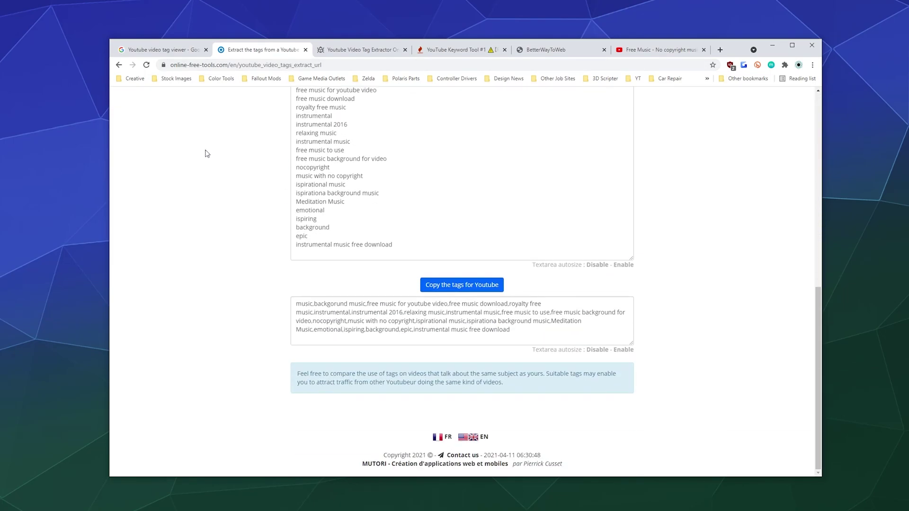
{"action": "scroll", "coordinate": [208, 155], "scroll_direction": "up", "scroll_amount": 3}
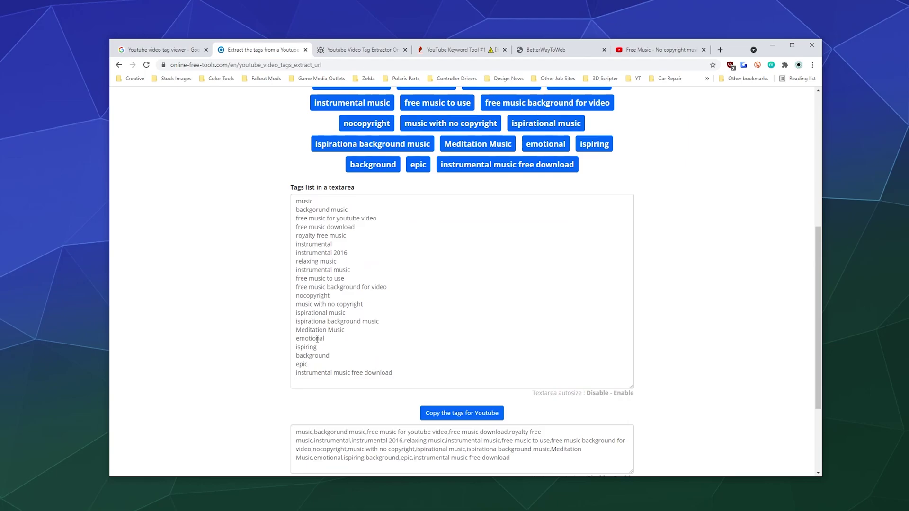
{"action": "left_click_drag", "start_coordinate": [405, 373], "coordinate": [241, 222]}
{"action": "left_click", "coordinate": [239, 238]}
{"action": "scroll", "coordinate": [239, 239], "scroll_direction": "down", "scroll_amount": 3}
{"action": "triple_click", "coordinate": [471, 321]}
{"action": "left_click", "coordinate": [256, 284]}
{"action": "scroll", "coordinate": [255, 288], "scroll_direction": "up", "scroll_amount": 9}
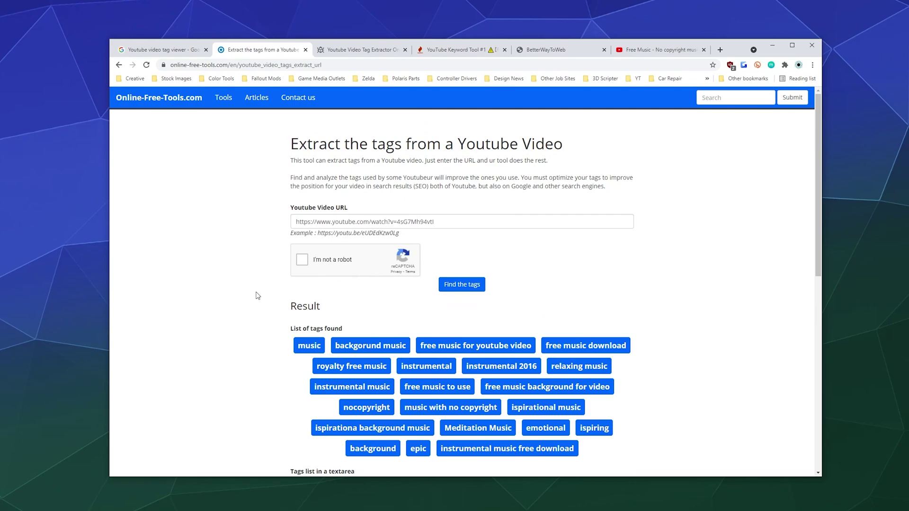
{"action": "scroll", "coordinate": [257, 296], "scroll_direction": "down", "scroll_amount": 3}
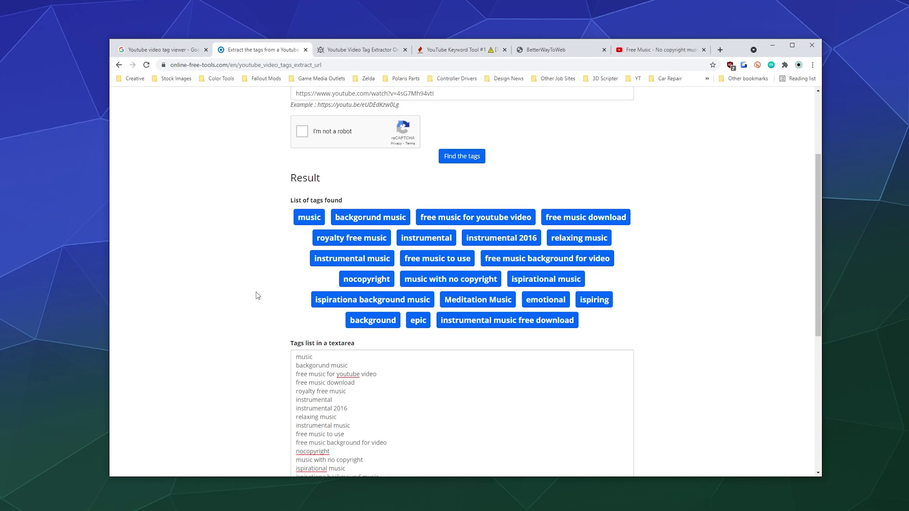
Paste the video URL into ToolsBug's YouTube Video Tag Extractor and extract its tags
{"action": "left_click", "coordinate": [344, 52]}
{"action": "left_click", "coordinate": [337, 200]}
{"action": "type", "text": "https://www.youtube.com/watch?v=4sG7Mh94vtI"}
{"action": "key", "text": "Return"}
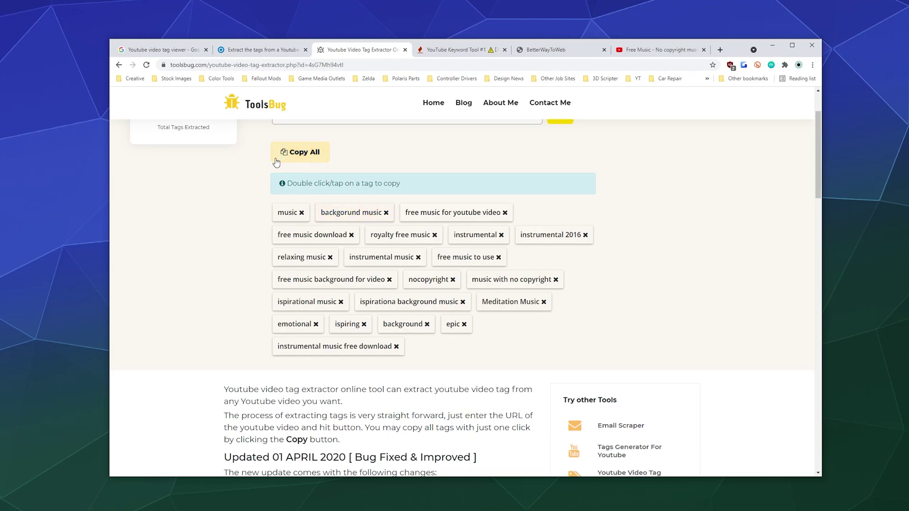
Check the Free Music video and ToolsBug tag results, ending on the YouTube Keyword Tool page
{"action": "left_click", "coordinate": [438, 50]}
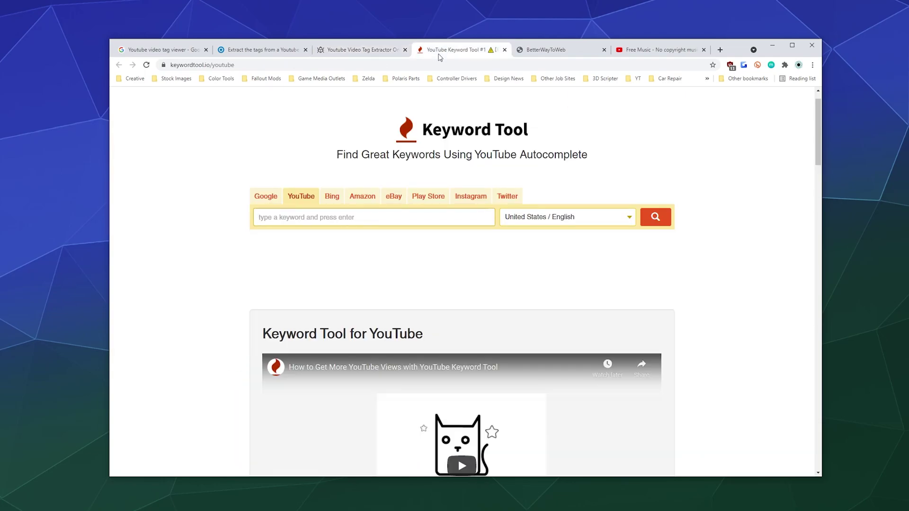
{"action": "left_click", "coordinate": [635, 51]}
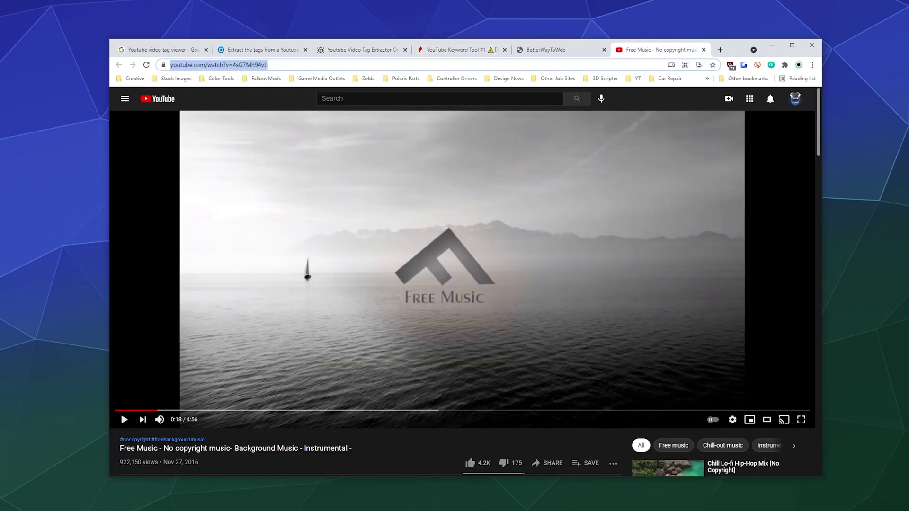
{"action": "scroll", "coordinate": [382, 196], "scroll_direction": "down", "scroll_amount": 1}
{"action": "left_click", "coordinate": [362, 52]}
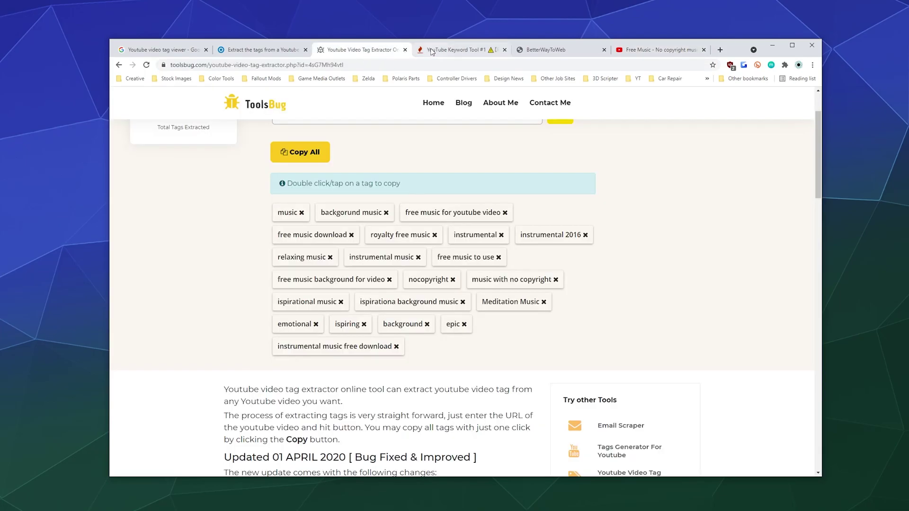
{"action": "left_click", "coordinate": [432, 51]}
Search Keyword Tool for 'Free Music NO COPYRIGHT SOUNDS' and review its 10 keyword suggestions
{"action": "left_click", "coordinate": [422, 225]}
{"action": "type", "text": "Free MUsi"}
{"action": "key", "text": "BackSpace"}
{"action": "key", "text": "BackSpace"}
{"action": "key", "text": "BackSpace"}
{"action": "type", "text": "uisc M"}
{"action": "key", "text": "BackSpace"}
{"action": "key", "text": "BackSpace"}
{"action": "key", "text": "BackSpace"}
{"action": "key", "text": "BackSpace"}
{"action": "key", "text": "BackSpace"}
{"action": "type", "text": "sic NO COPYRIGHT SOUNDS"}
{"action": "key", "text": "Return"}
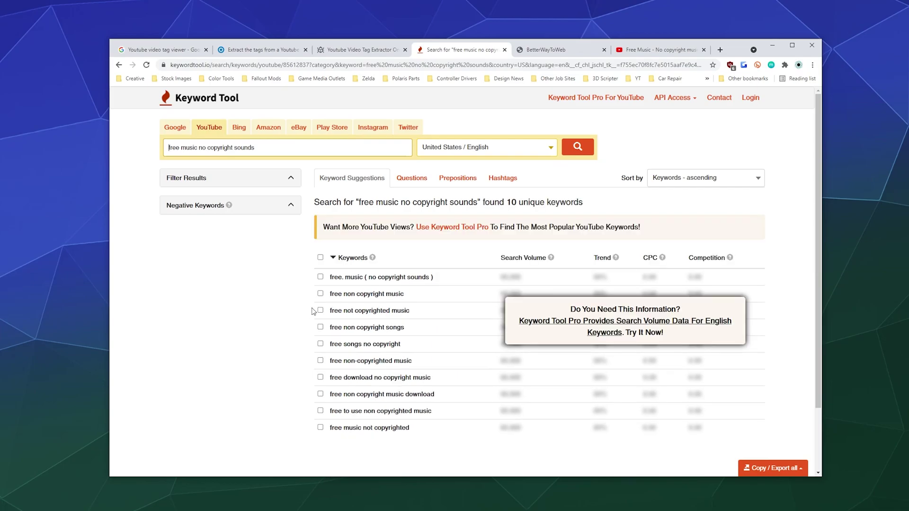
{"action": "scroll", "coordinate": [564, 278], "scroll_direction": "down", "scroll_amount": 2}
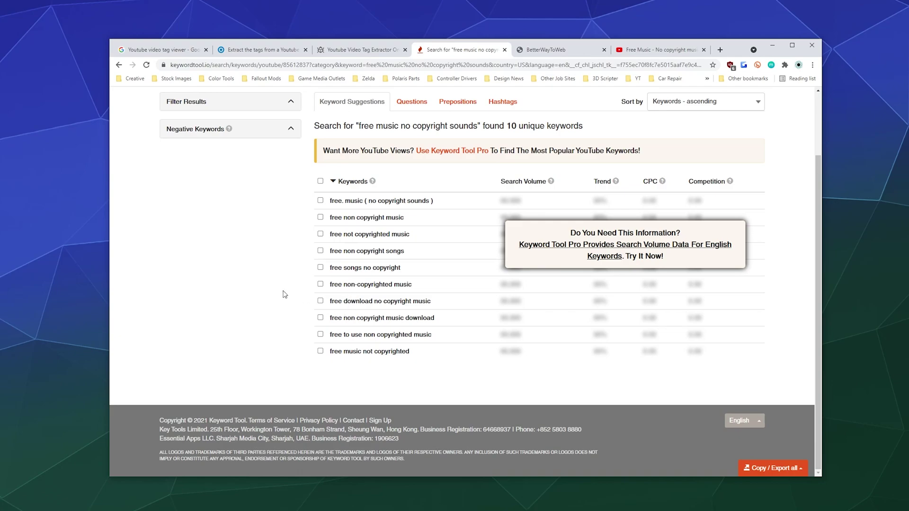
{"action": "scroll", "coordinate": [239, 283], "scroll_direction": "up", "scroll_amount": 2}
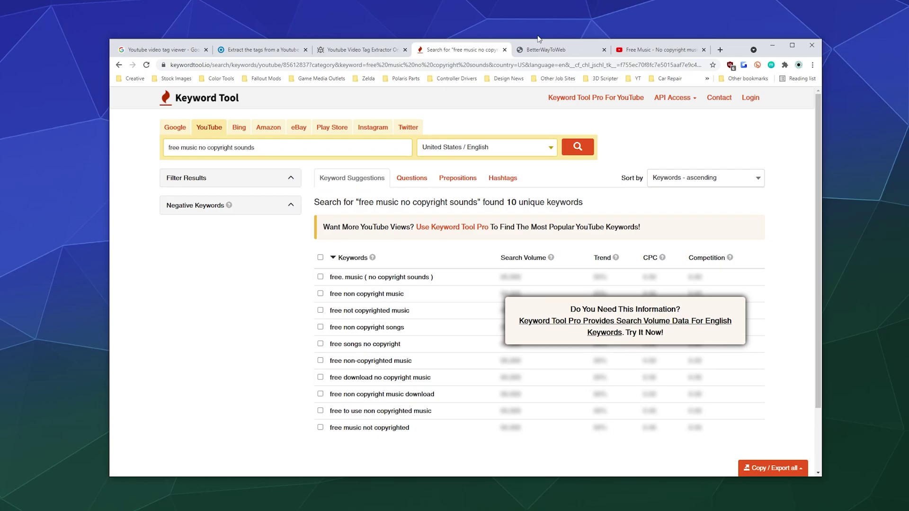
{"action": "left_click", "coordinate": [545, 50]}
{"action": "left_click", "coordinate": [368, 397]}
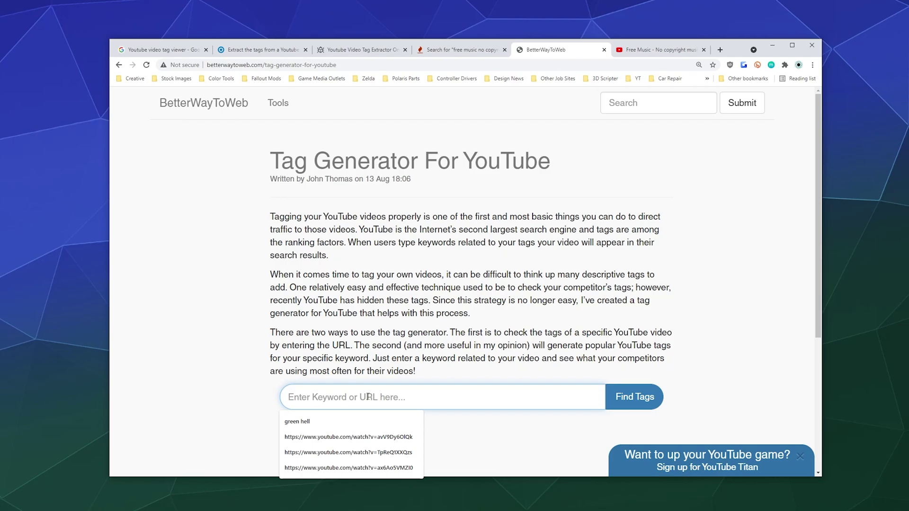
Request BetterWayToWeb tags for 'NO COPYRIGHT SOUNDS Free music', then close the tag generator tab
{"action": "type", "text": "NO"}
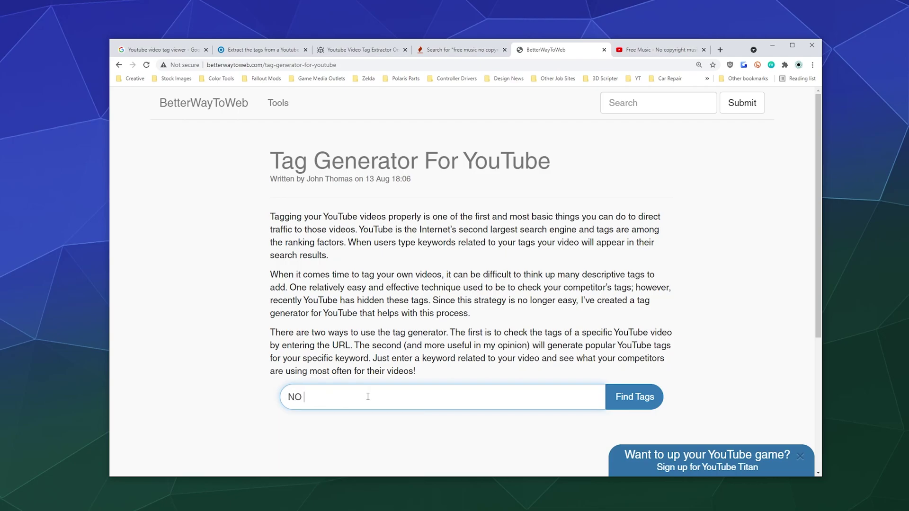
{"action": "type", "text": " COPYRIGHT SOUNDS Free music"}
{"action": "left_click", "coordinate": [635, 397]}
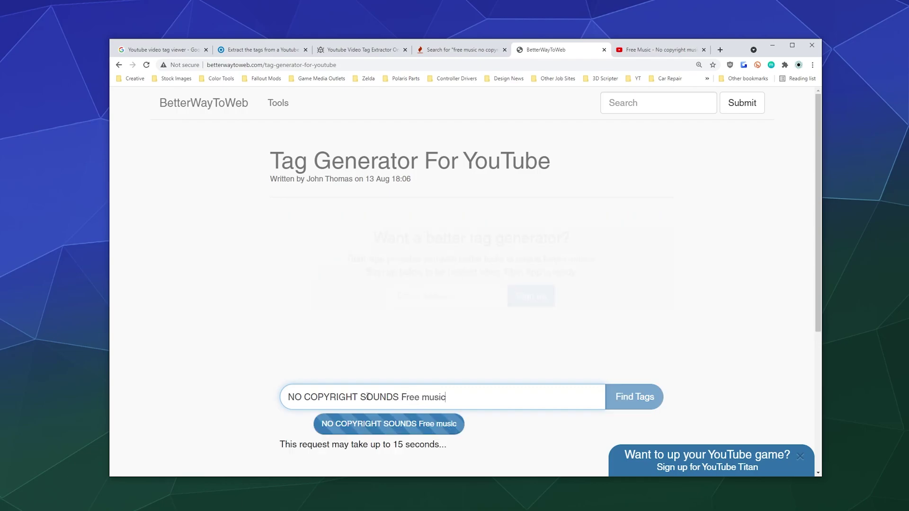
{"action": "key", "text": "ctrl+w"}
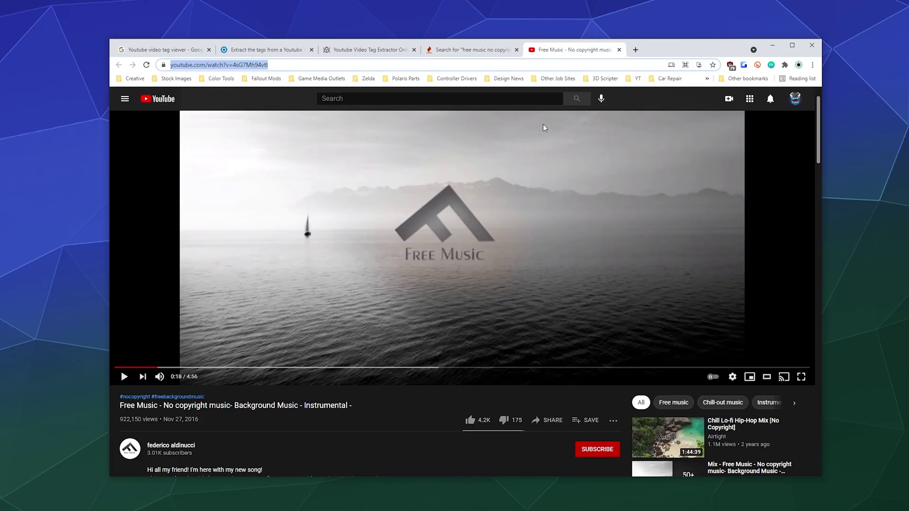
{"action": "left_click", "coordinate": [379, 52]}
Revisit the Online-Free-Tools and ToolsBug tag results, then return to the Google 'Youtube video tag viewer' results
{"action": "left_click", "coordinate": [267, 53]}
{"action": "left_click", "coordinate": [346, 50]}
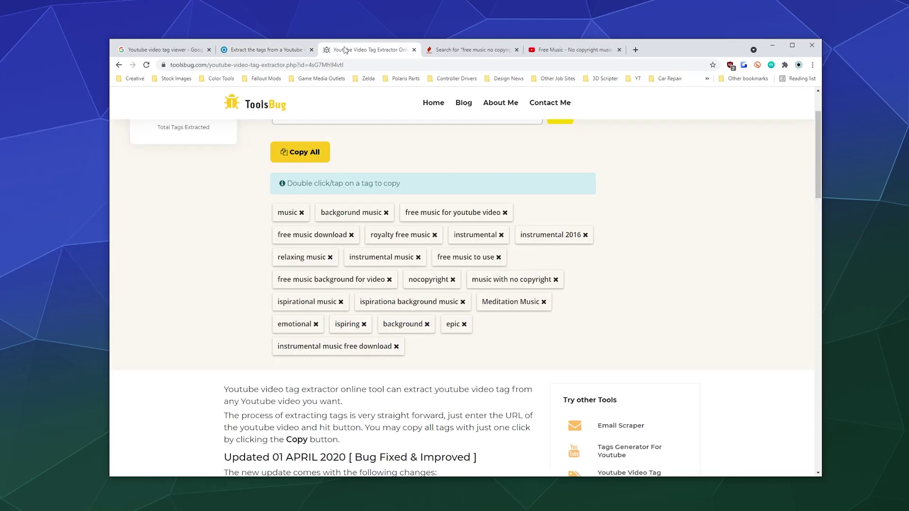
{"action": "scroll", "coordinate": [350, 216], "scroll_direction": "up", "scroll_amount": 2}
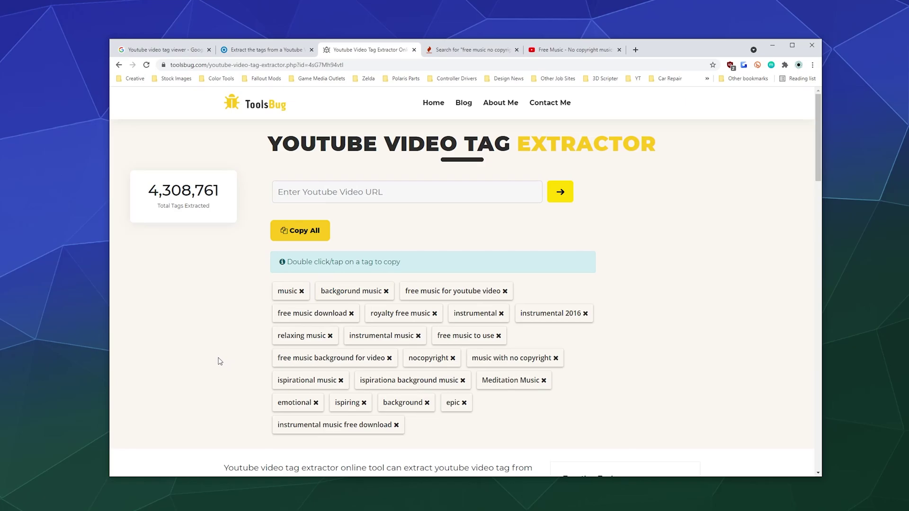
{"action": "left_click", "coordinate": [186, 52]}
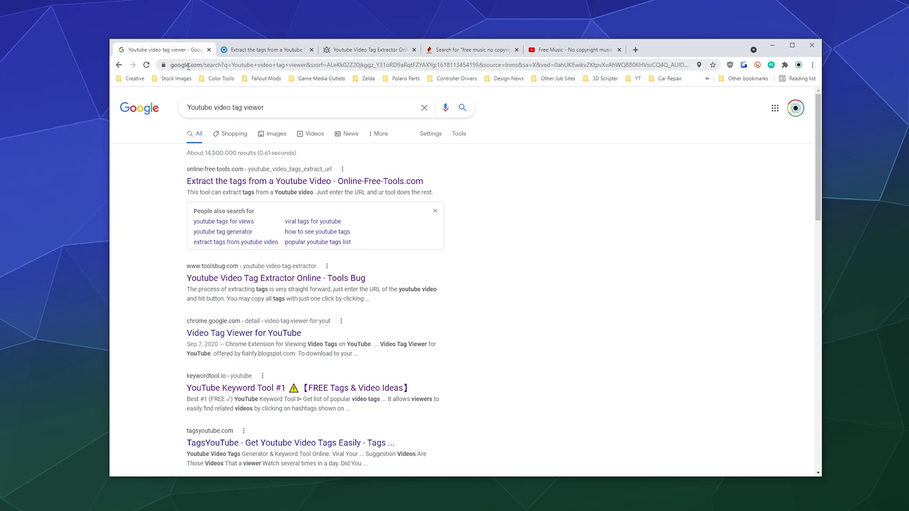